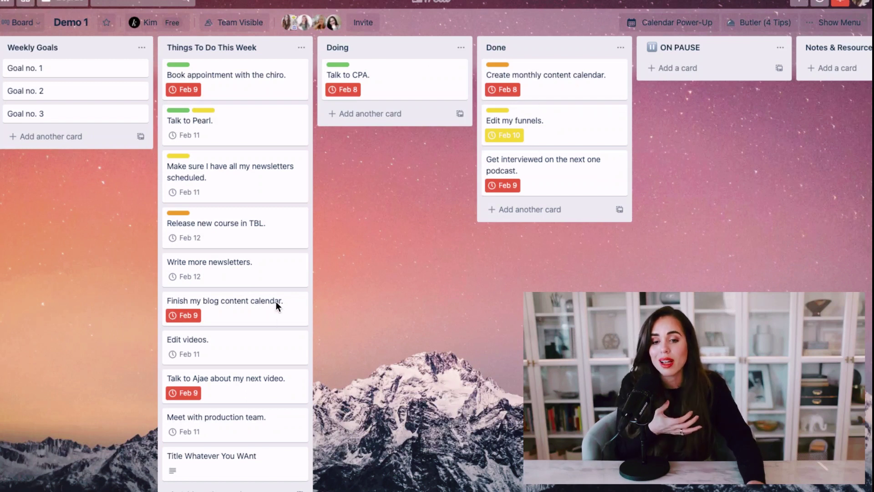
Step: Rename the red label to 'Priority' and tag 'Write more newsletters.' with the orange Content label
click(282, 268)
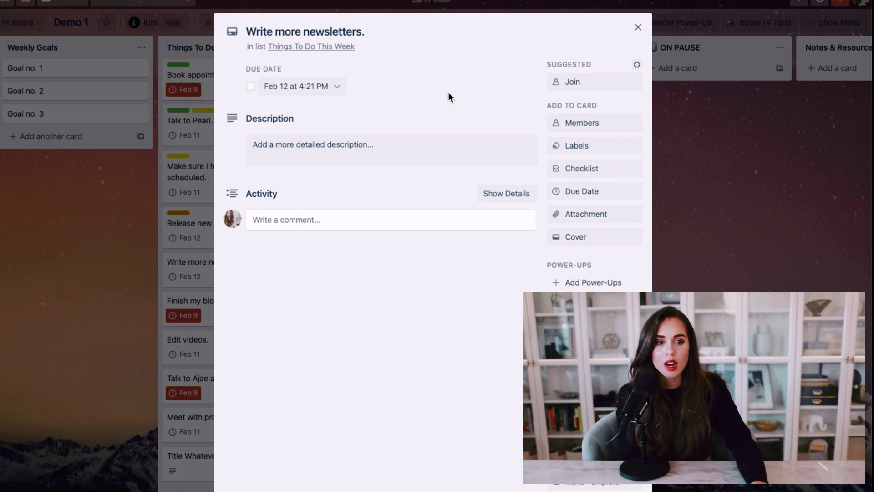
click(583, 146)
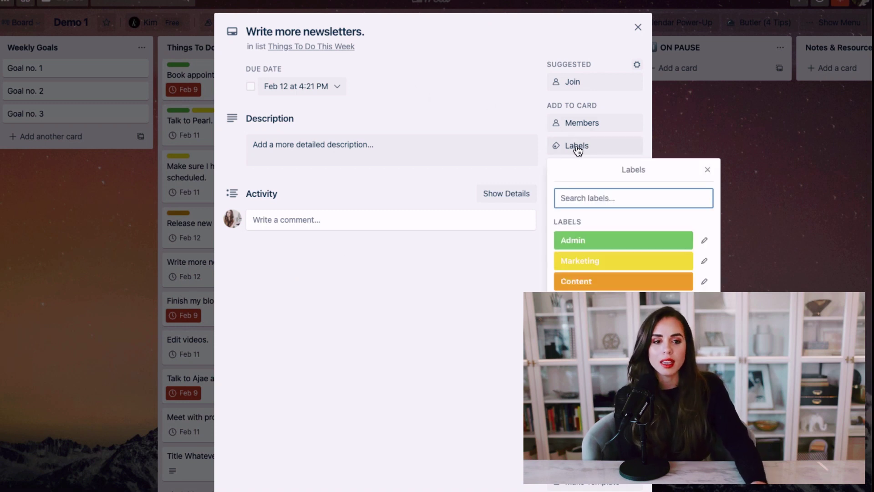
click(705, 301)
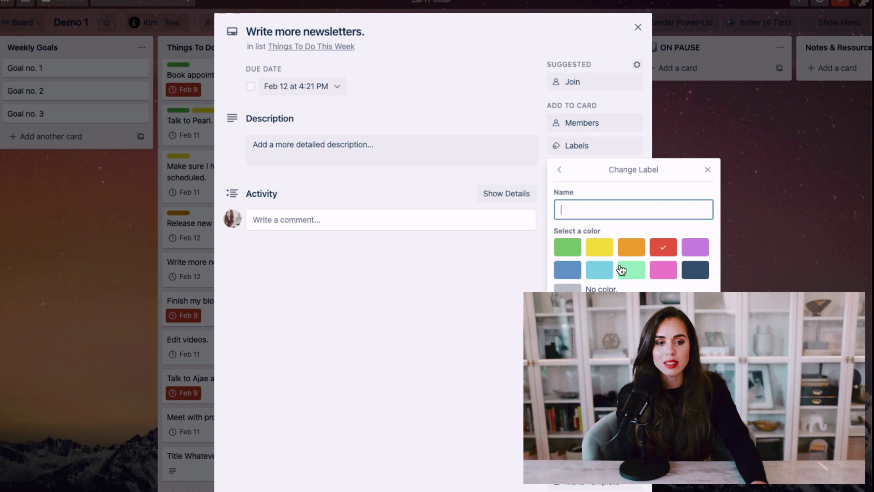
text(Priority)
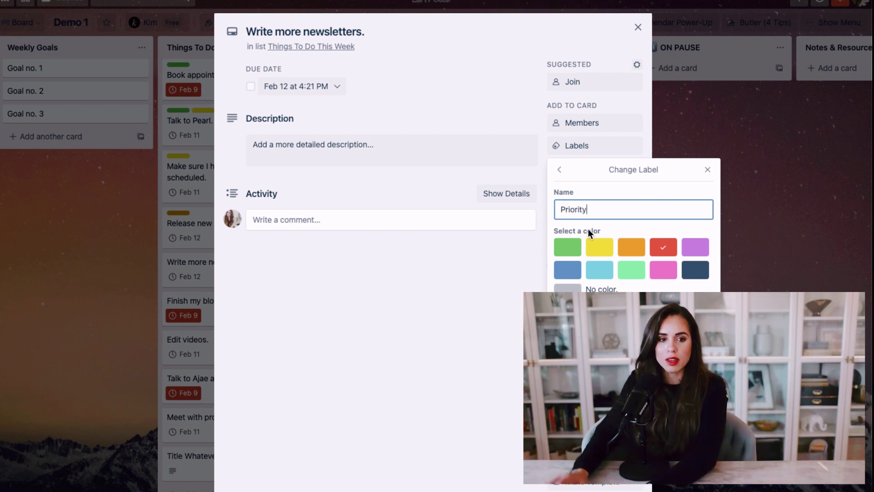
key(Return)
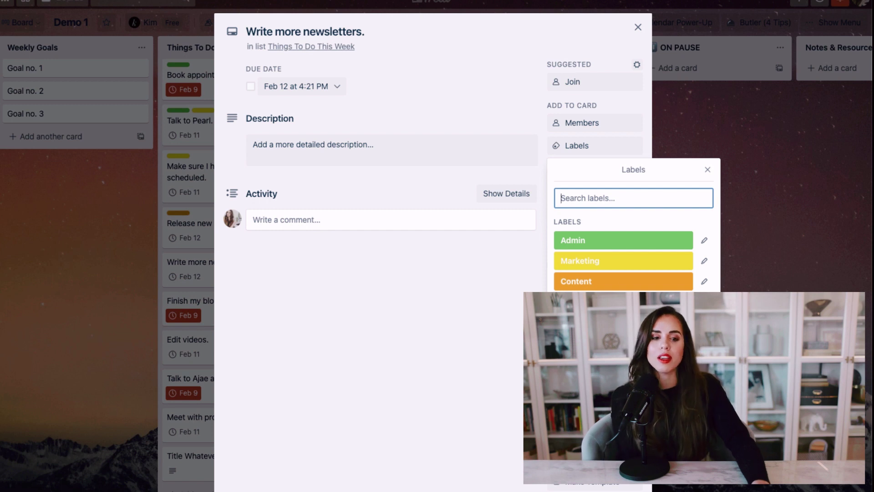
click(619, 281)
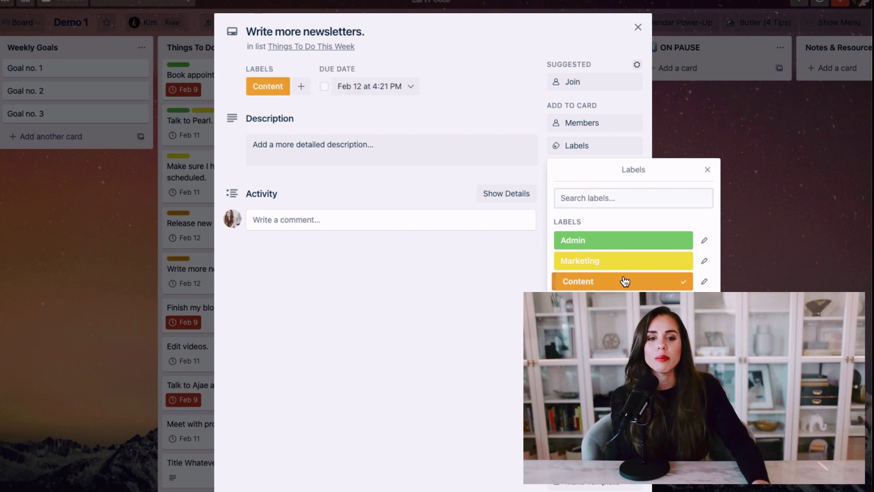
click(637, 27)
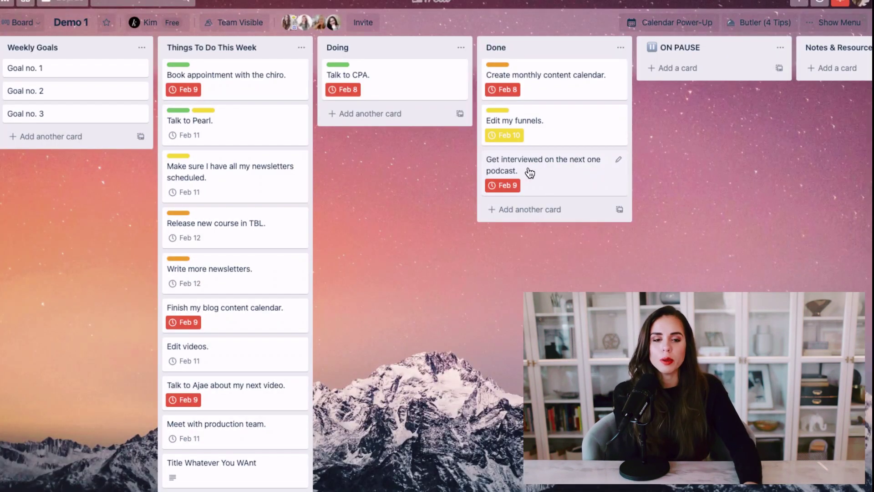
Step: Open the podcast card's label list with L and step through the labels using arrow keys
click(529, 169)
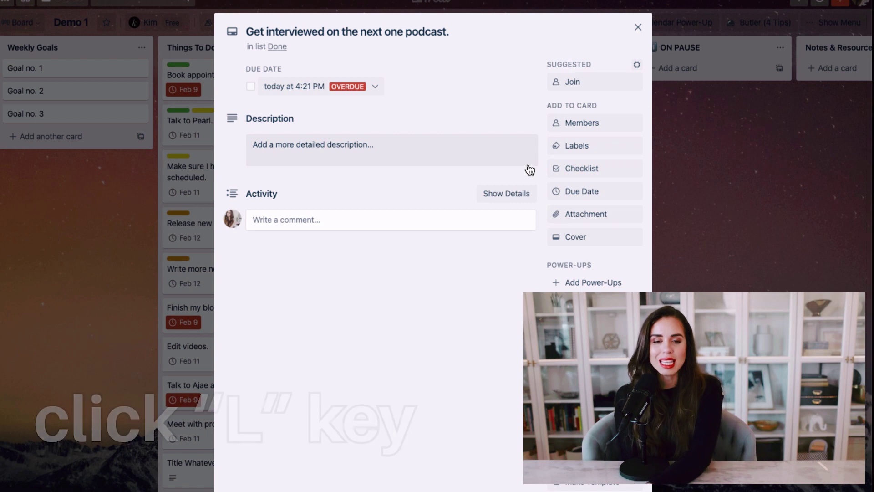
key(l)
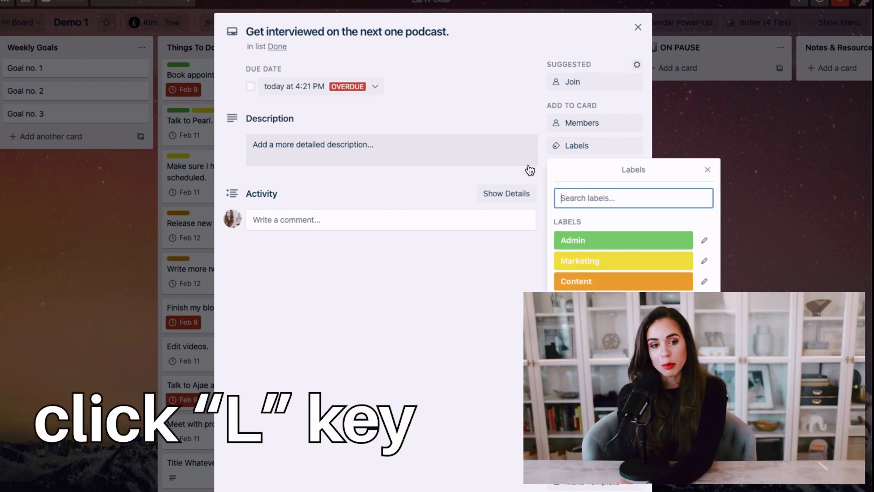
key(Down)
key(Down)
key(Down)
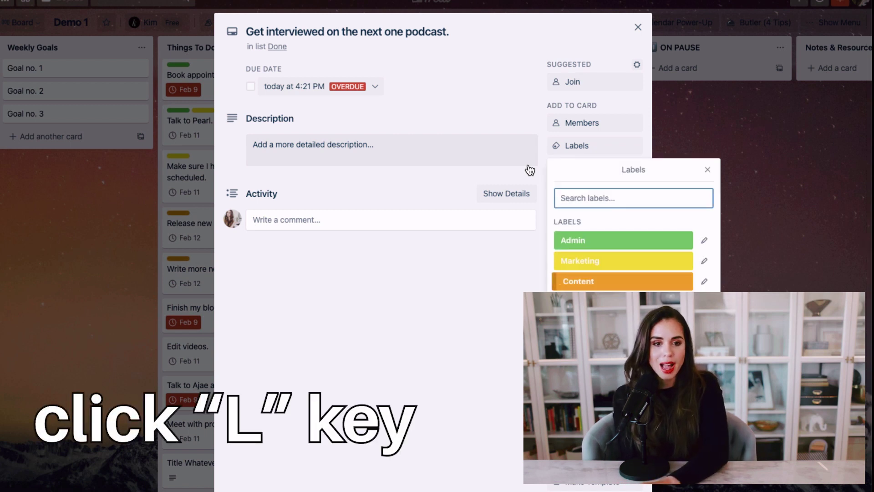
key(Up)
key(Up)
key(Up)
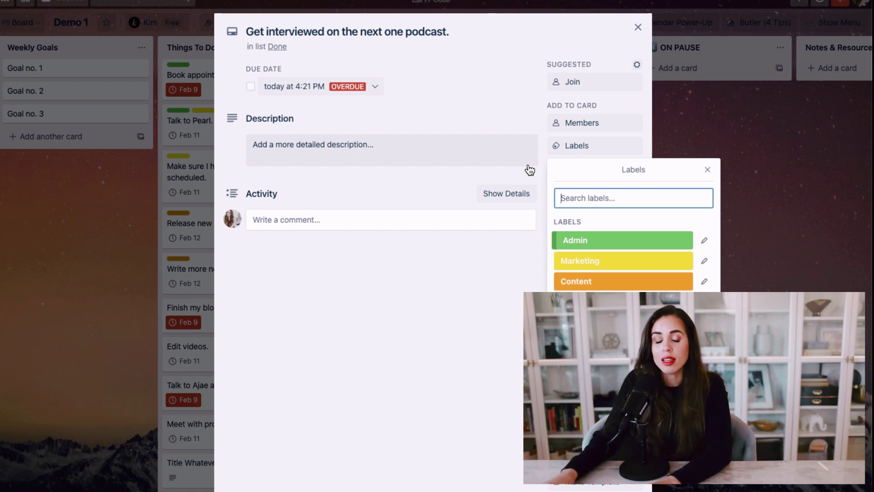
Step: Try label number searches 1–4, then search 2 to apply Marketing and close the card
text(1)
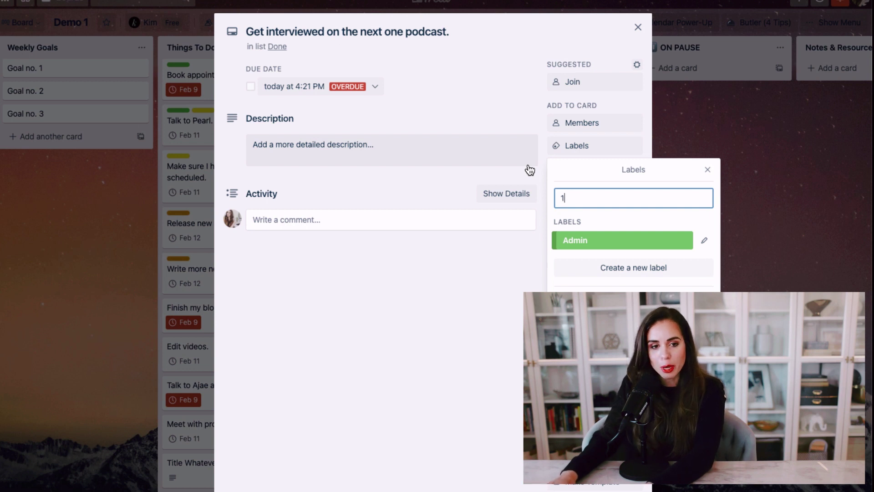
key(BackSpace)
text(2)
key(BackSpace)
text(3)
key(BackSpace)
text(4)
key(BackSpace)
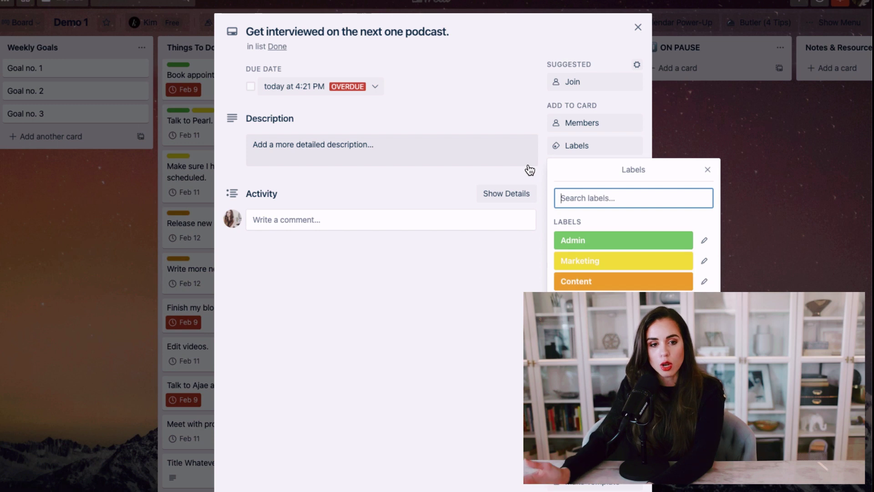
text(2)
key(Return)
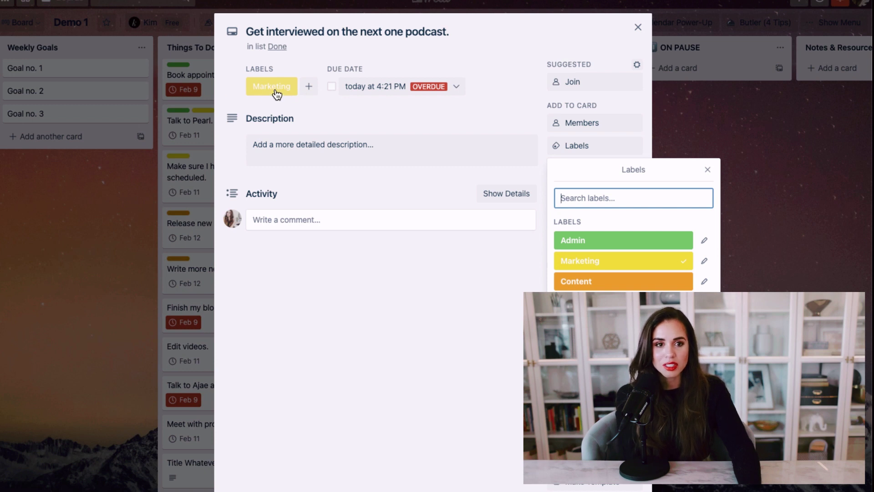
click(639, 28)
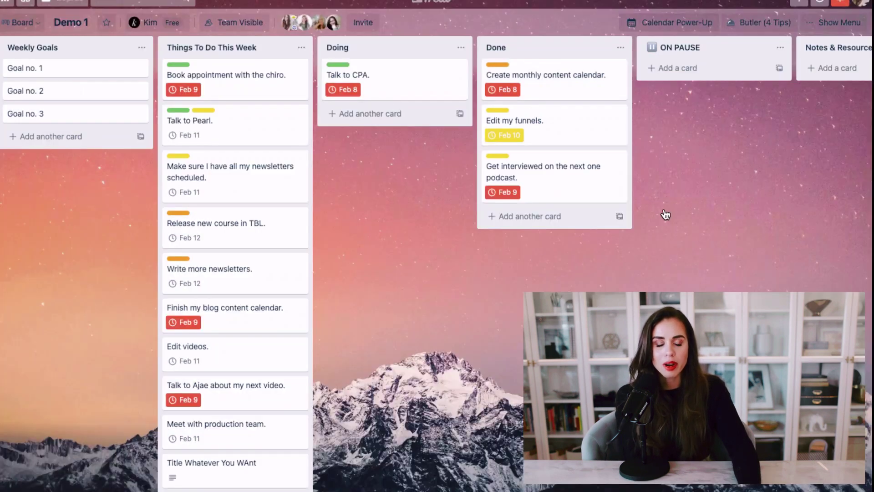
Step: Show label names on the board's cards, then toggle them with the semicolon shortcut
click(179, 111)
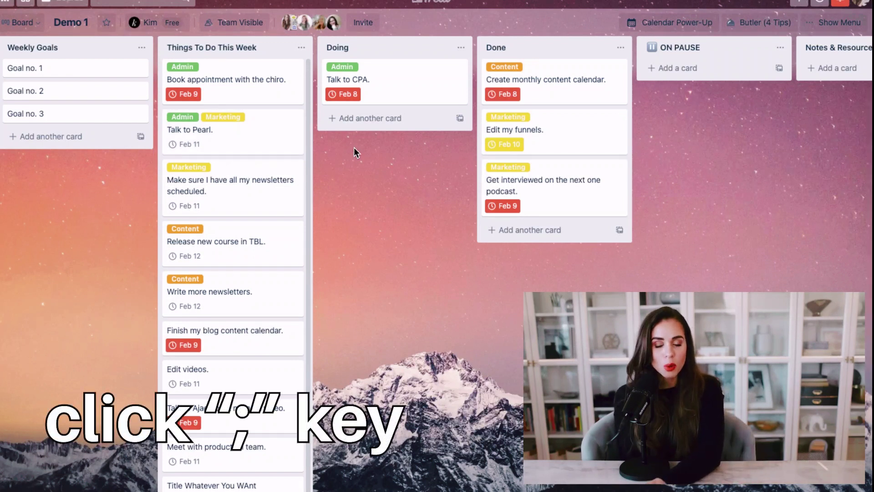
key(semicolon)
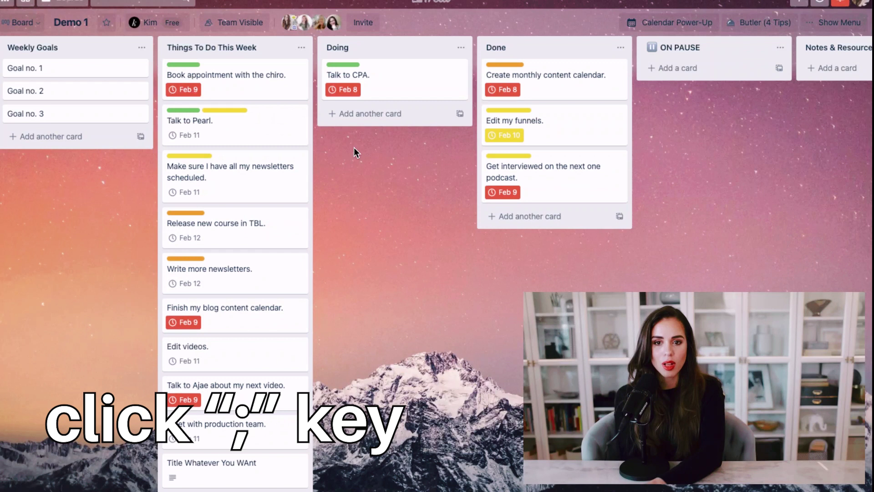
key(semicolon)
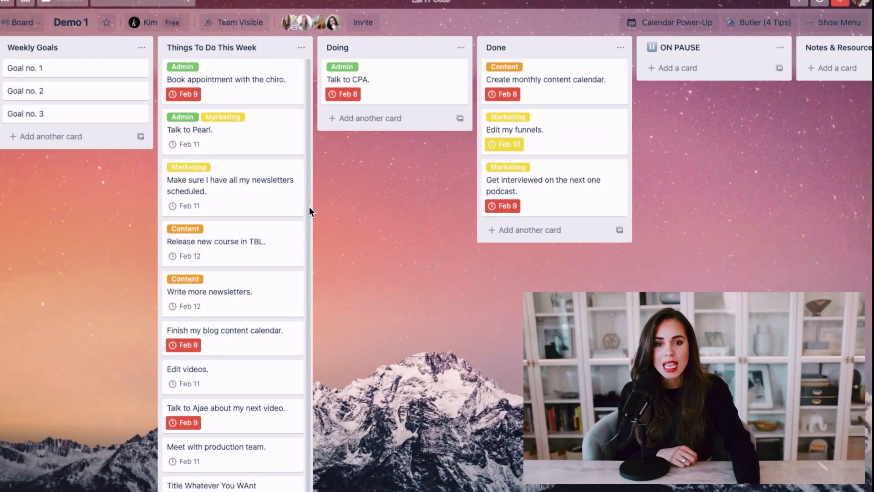
Step: Add the $ label to 'Talk to Pearl.' through quick edit and save, then quick-edit 'Edit my funnels.'
click(296, 120)
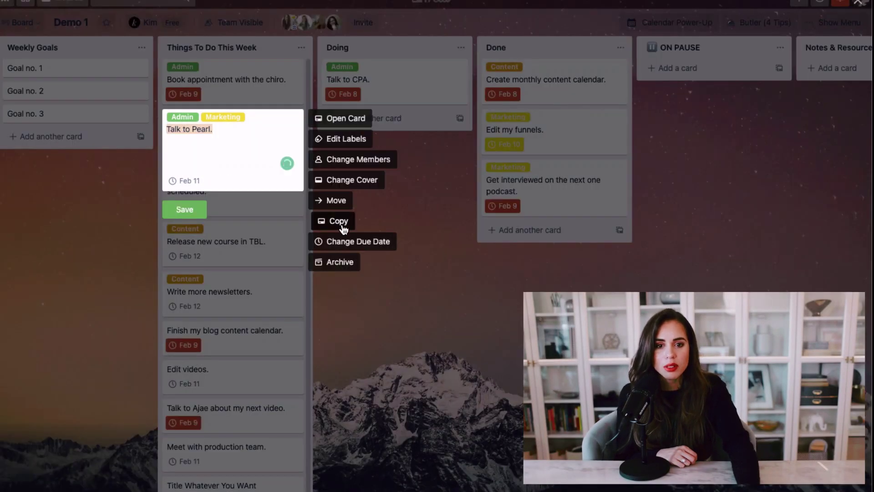
click(362, 141)
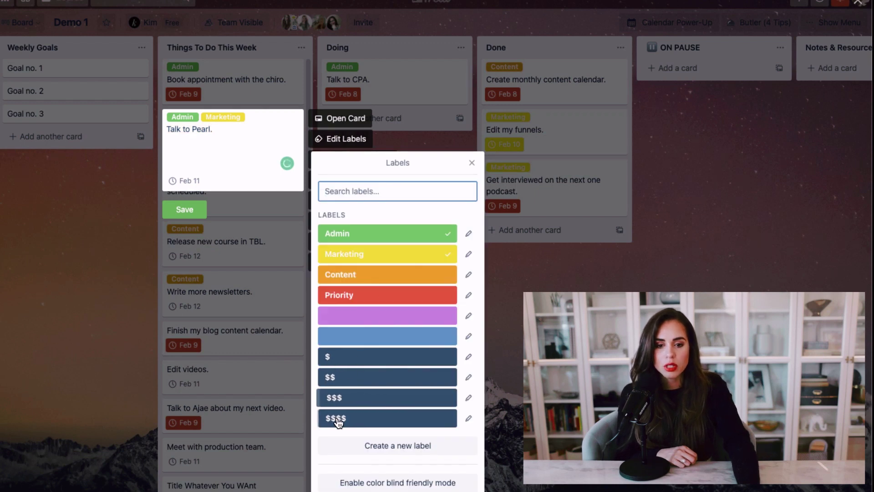
click(365, 361)
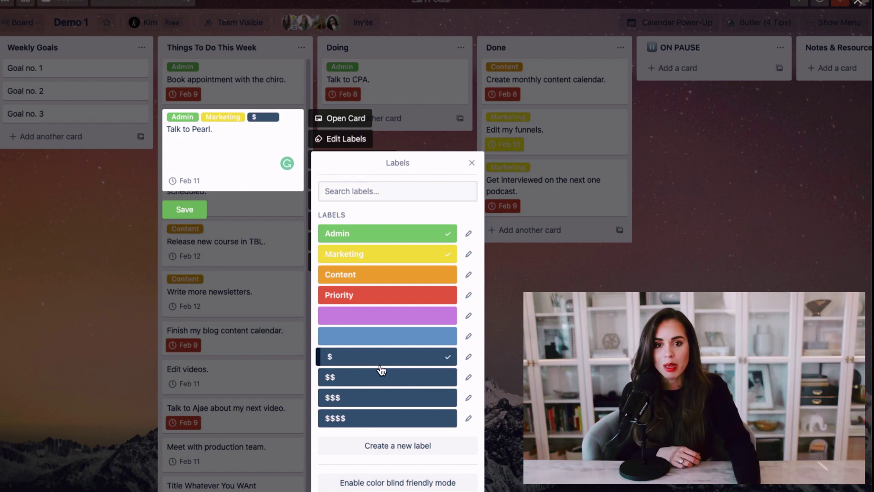
click(195, 212)
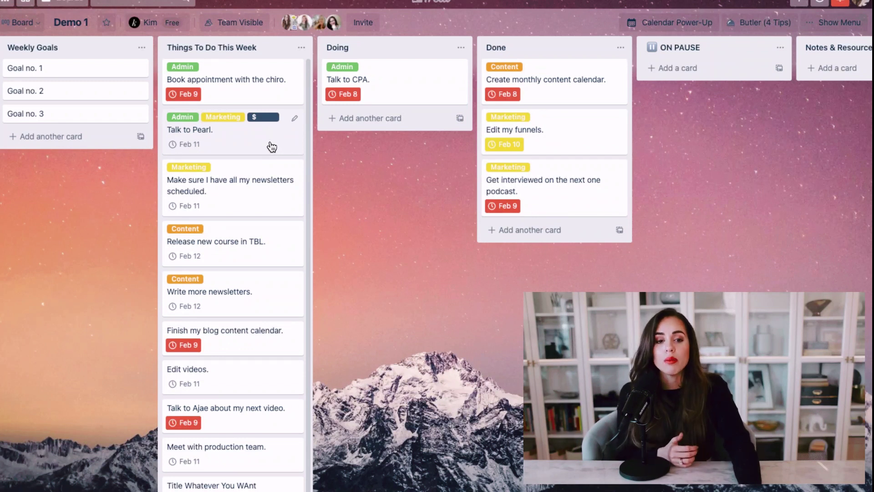
click(620, 121)
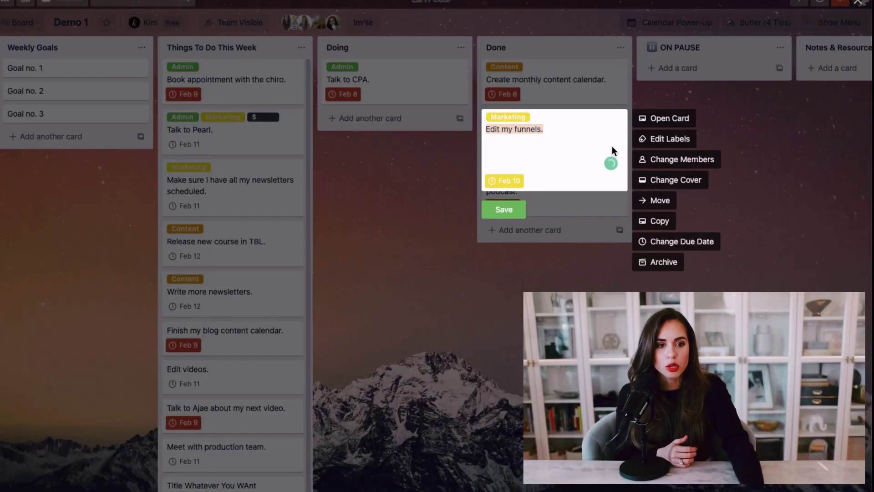
Step: Tag 'Edit my funnels.' with the $$$$ label from its quick-edit label choices
click(664, 140)
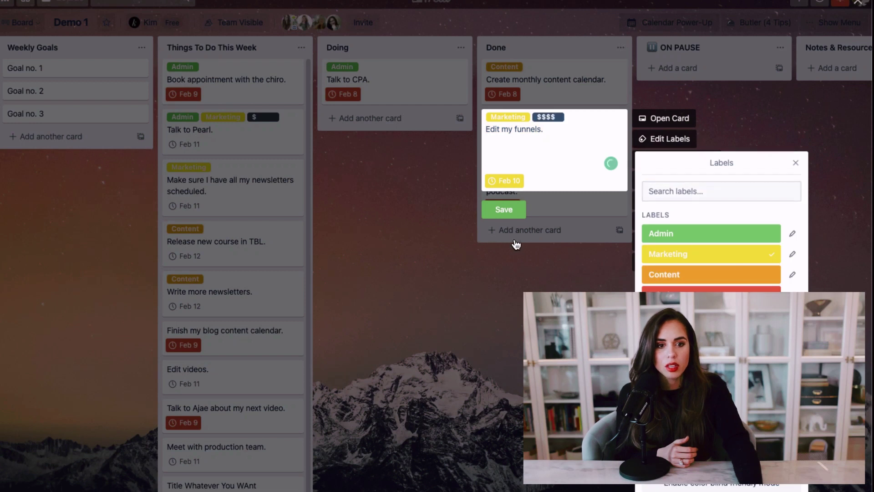
click(503, 209)
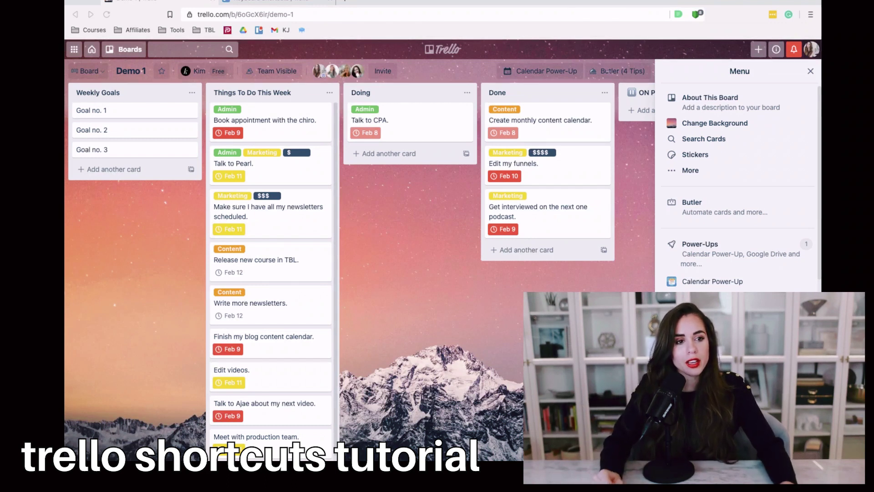
Step: Browse the board's Labels list under the menu's More options, then switch to the shortcuts page
click(706, 175)
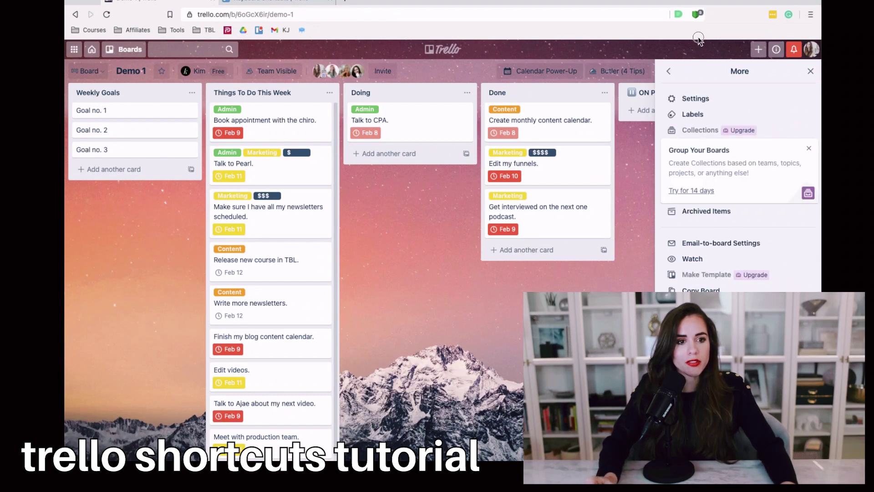
click(693, 118)
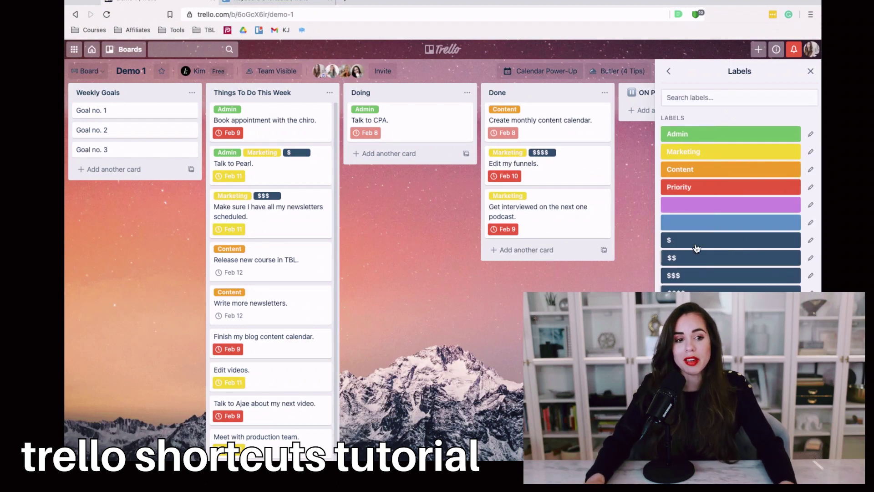
key(Down)
key(Down)
key(Down)
key(Down)
key(Down)
key(Down)
key(Down)
key(Down)
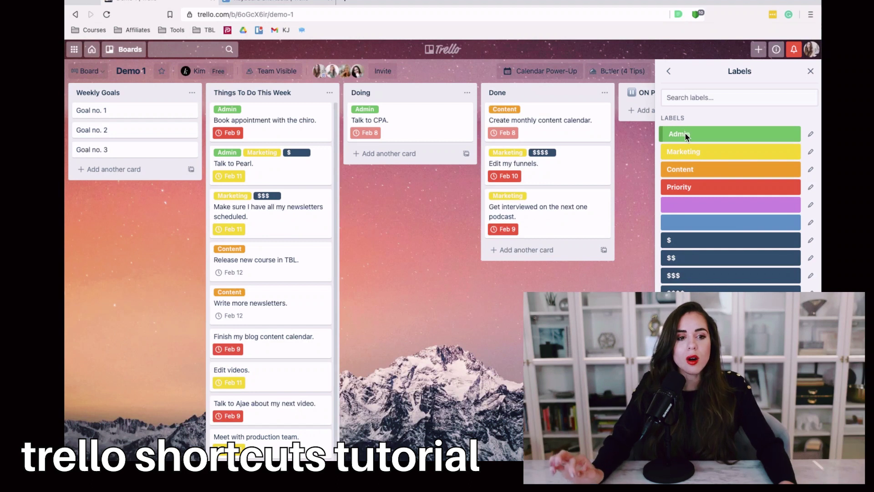
click(295, 4)
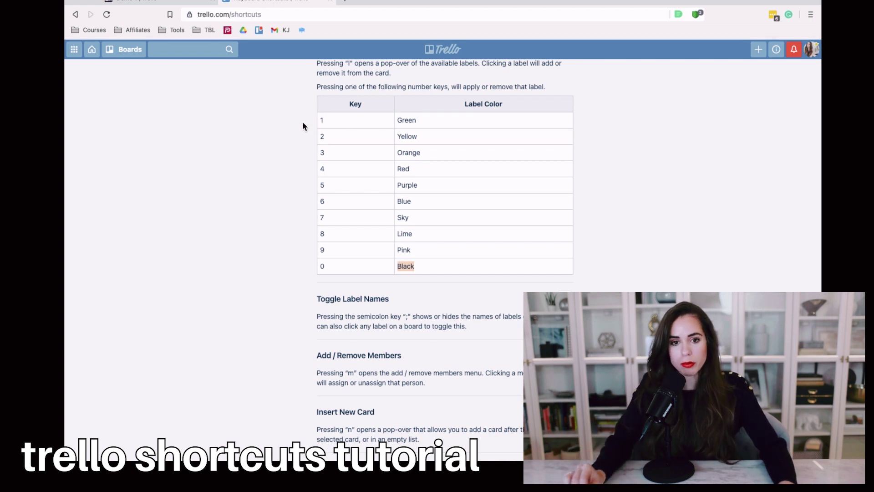
Step: Scroll to the label number-key shortcuts, then return to the Demo 1 board
scroll(309, 129, down, 1)
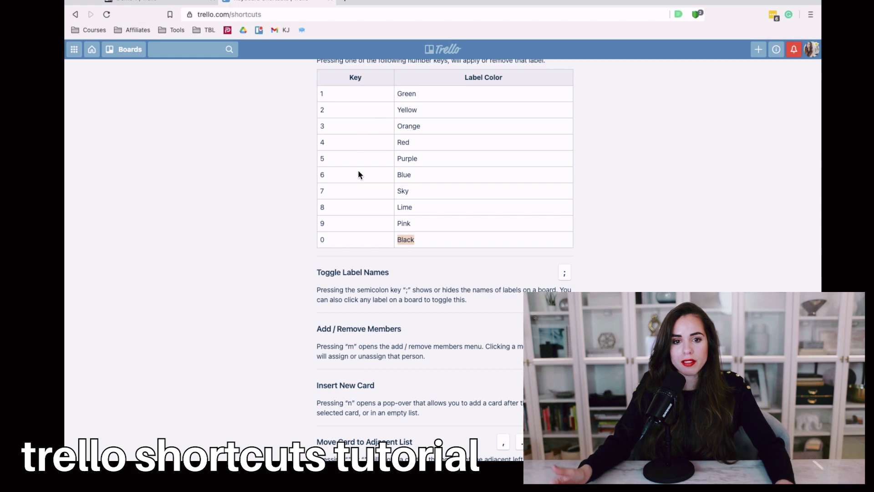
click(187, 3)
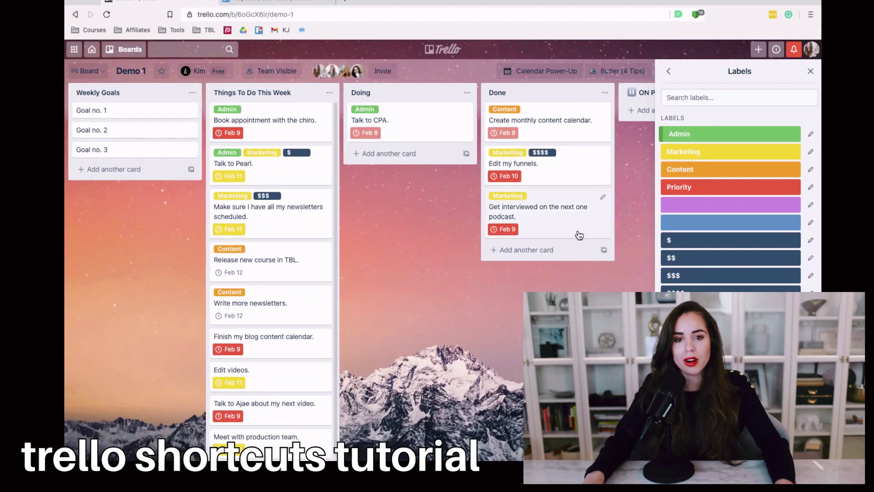
Step: Open 'Talk to Pearl.' and filter its label picker by 1, then 3, then 0
click(289, 173)
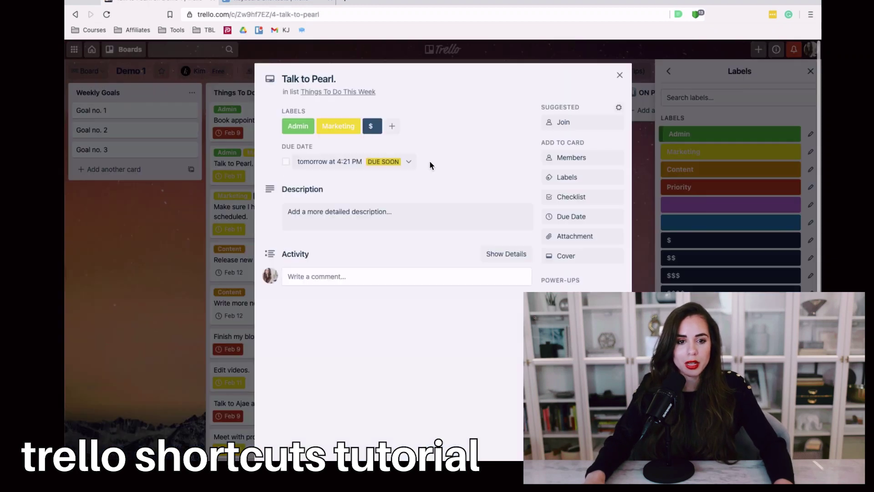
key(l)
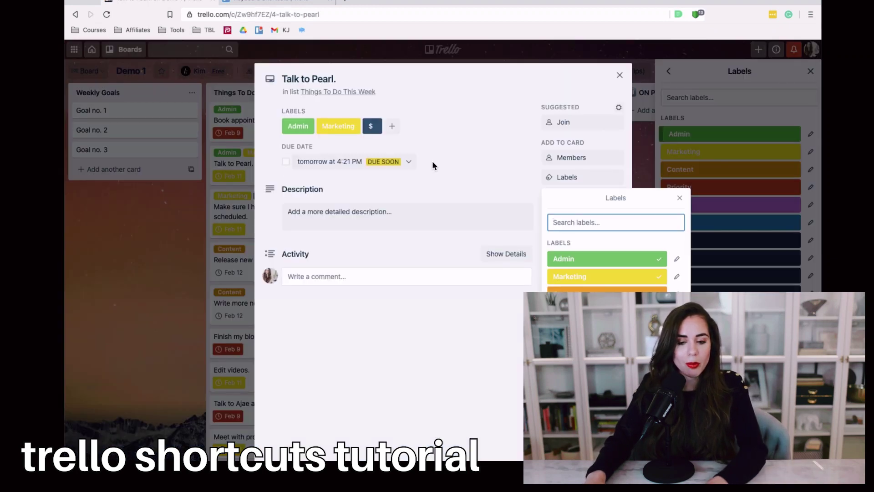
text(1)
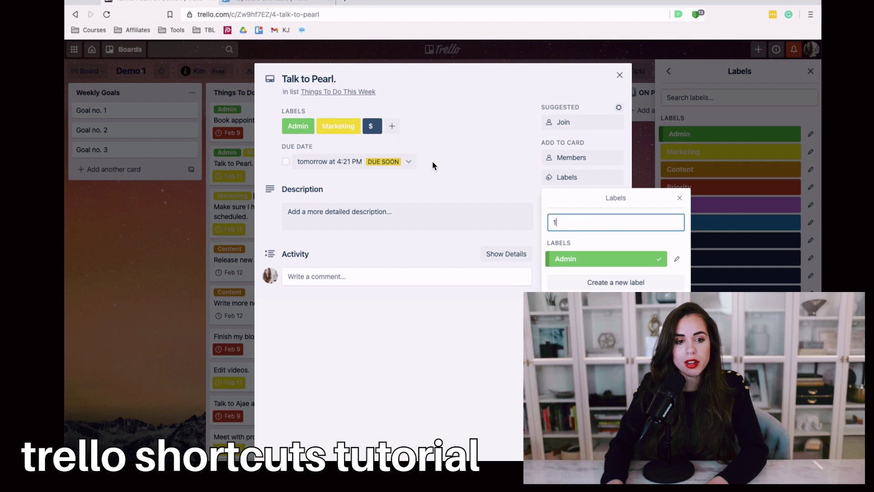
key(BackSpace)
text(3)
key(BackSpace)
text(0)
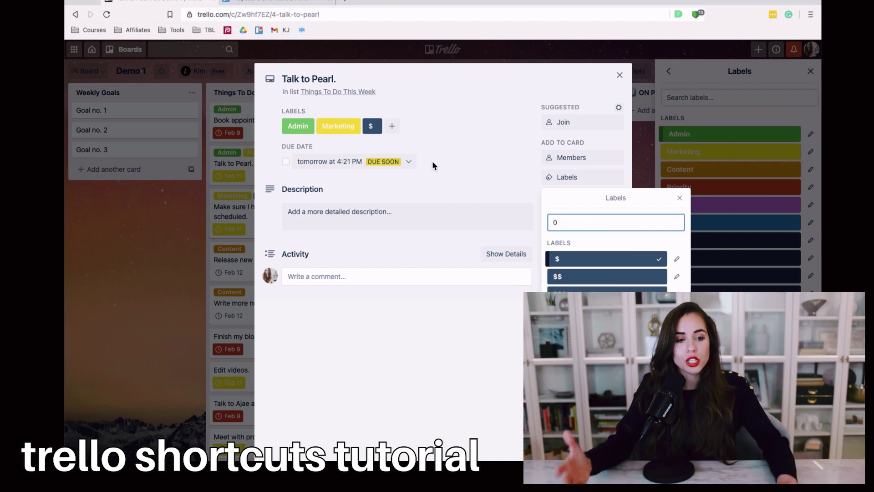